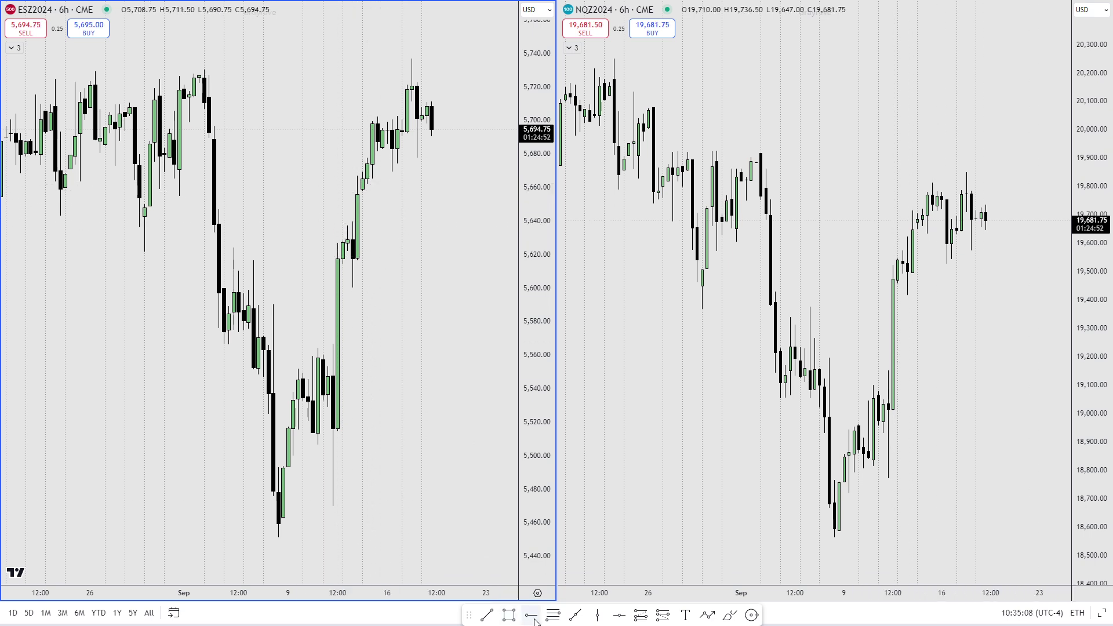
- Shade a rectangle zone on ES from 5,639.75 to 5,659.00
click(353, 222)
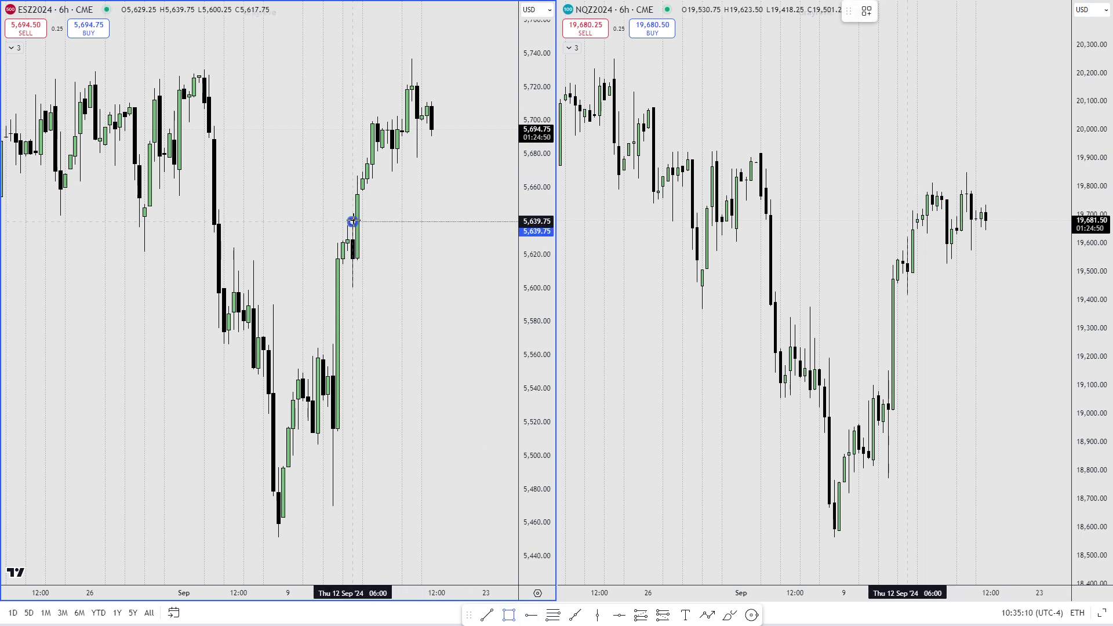
click(362, 188)
click(442, 313)
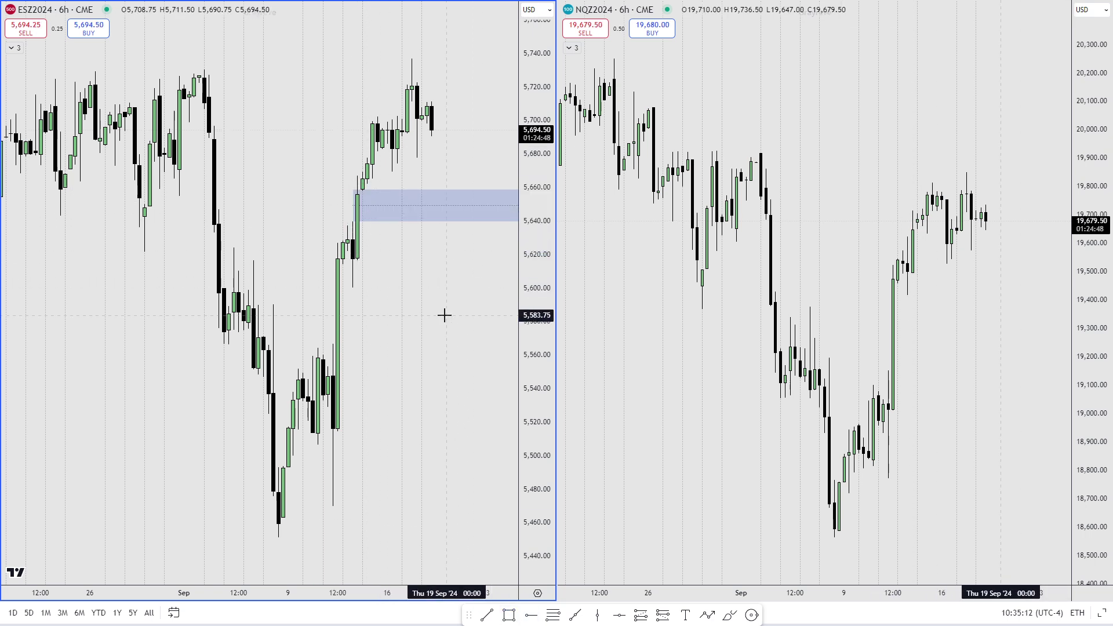
- Shade the NQ zone from 19,229.75 to 19,378.50 and pan both charts to earlier bars
click(531, 615)
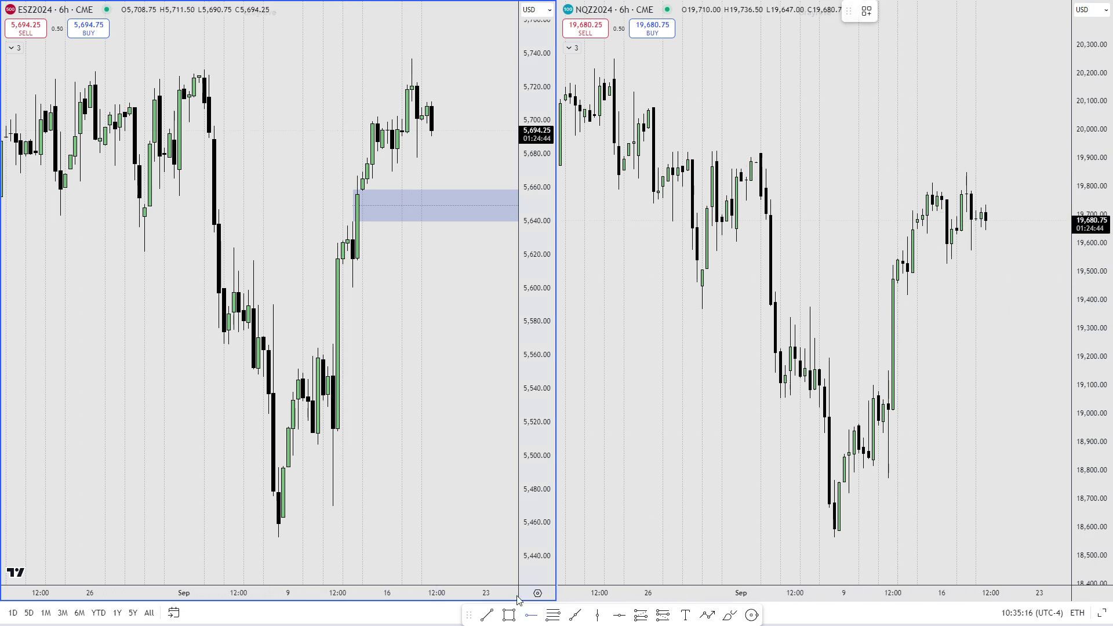
click(778, 348)
click(777, 306)
click(574, 341)
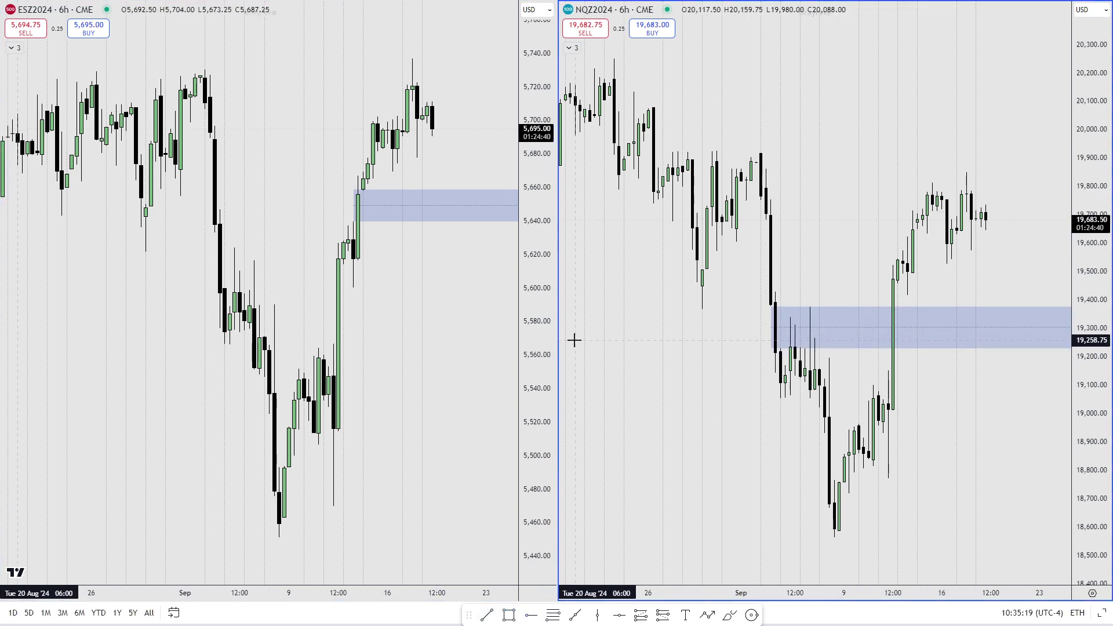
drag(627, 340, 674, 341)
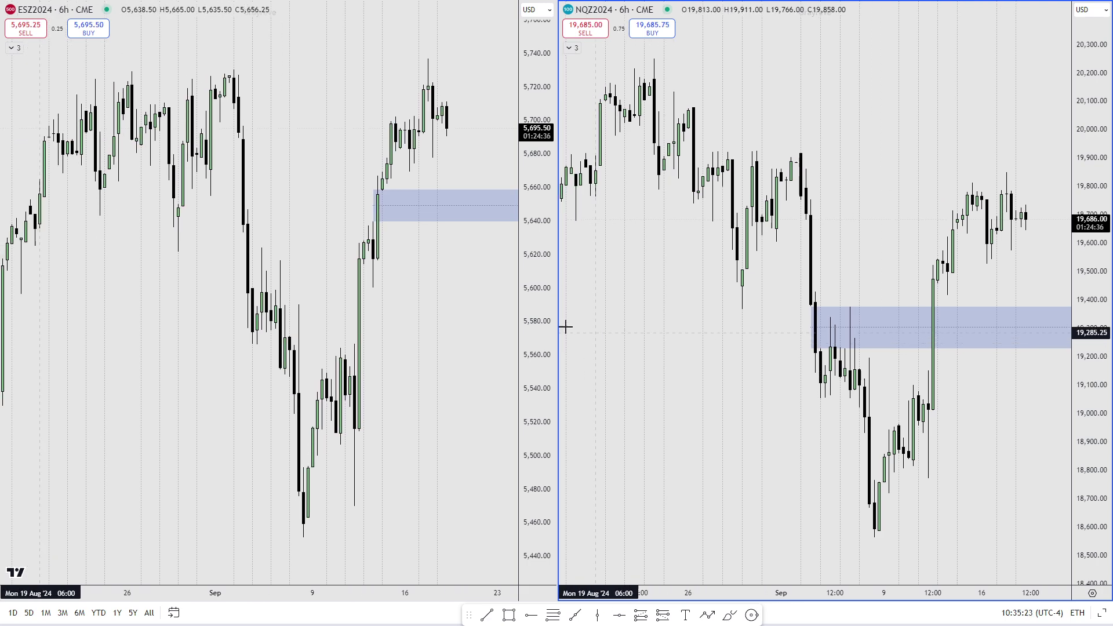
click(707, 616)
- Draw an ES path arrow from about 5,700, dipping to 5,656 in the zone, rising to 5,746.75
click(457, 116)
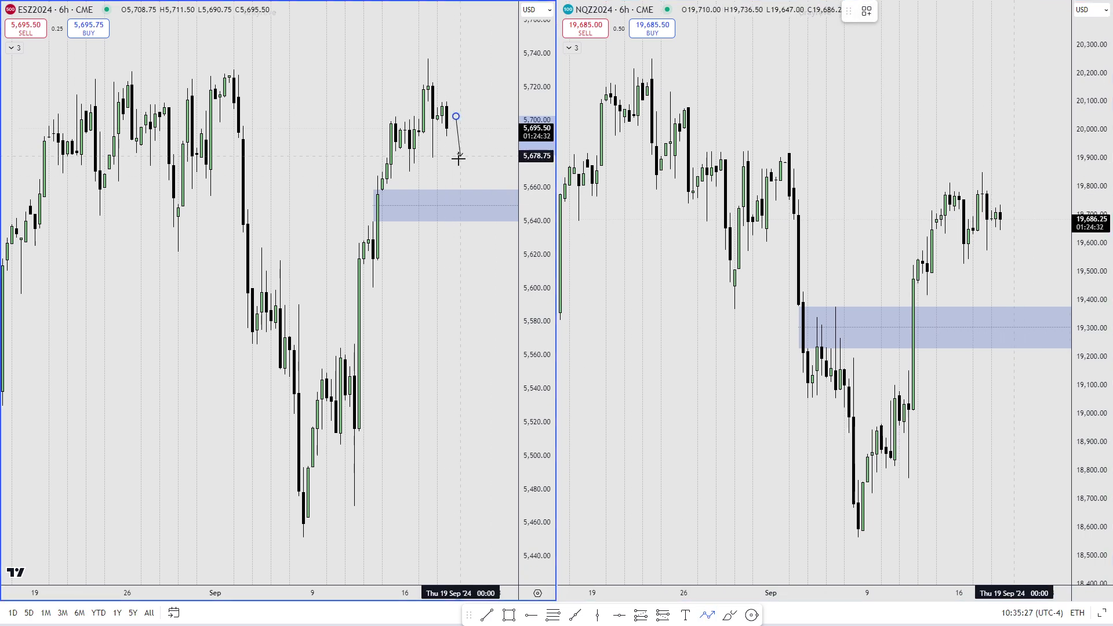
click(464, 195)
double_click(488, 42)
drag(465, 195, 468, 197)
click(489, 184)
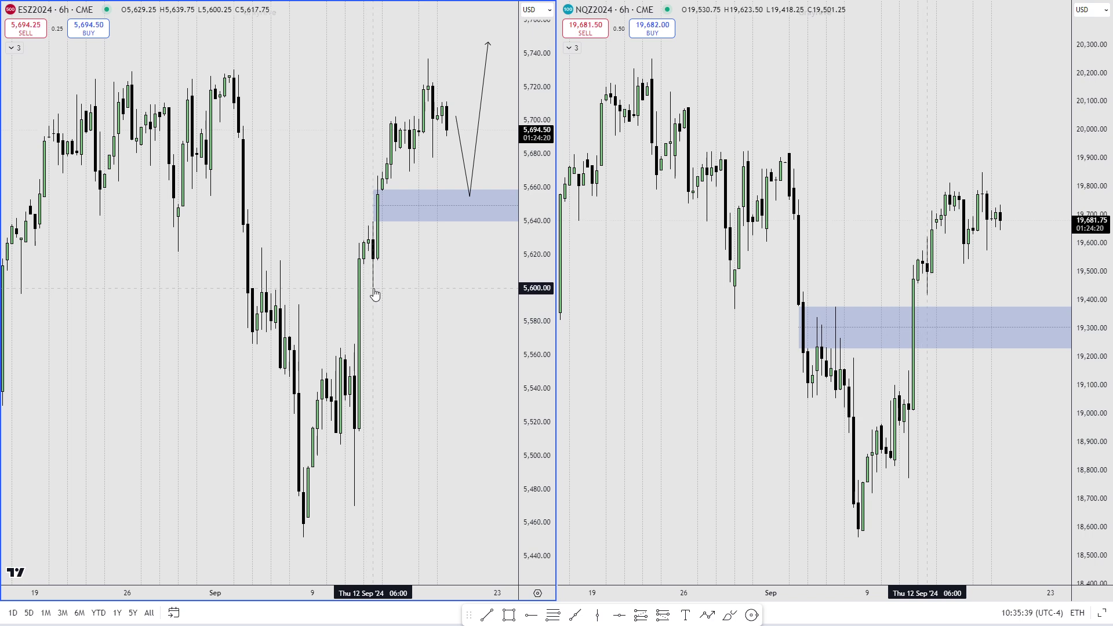
click(531, 615)
- Place a horizontal ray at 5,600.25 on ES and label it 'invalidation'
click(373, 288)
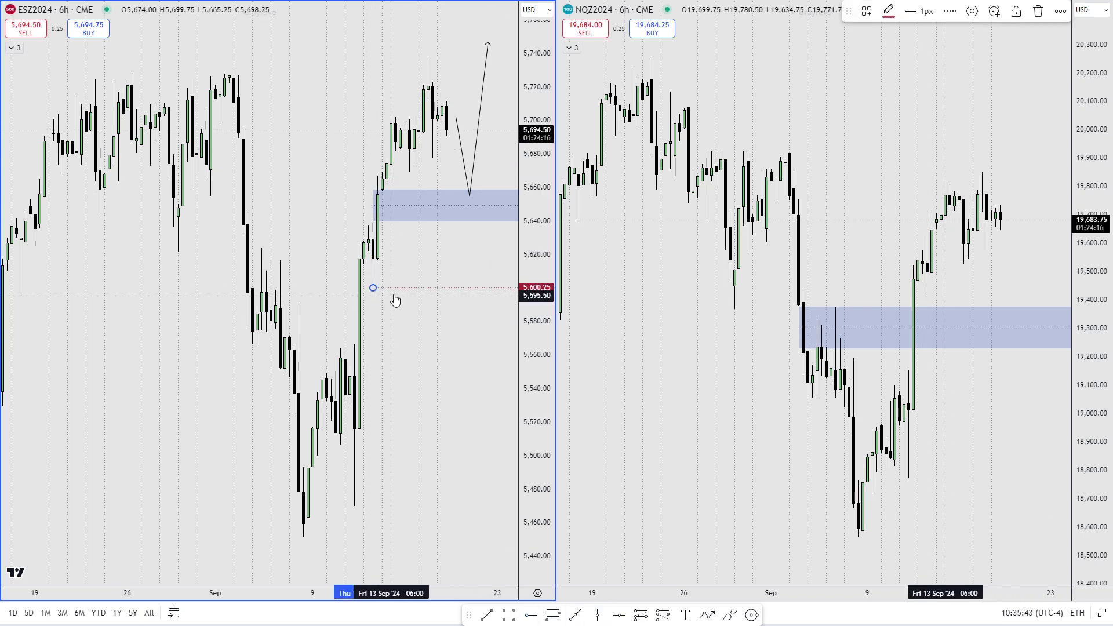
double_click(406, 295)
click(502, 269)
click(526, 342)
text(invalidation)
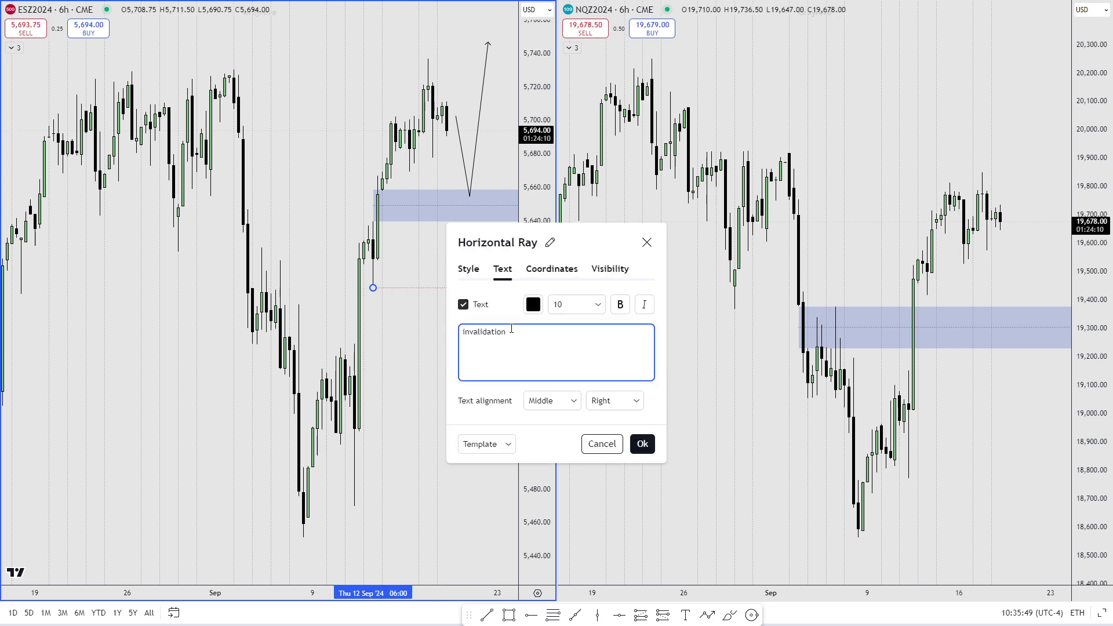
click(643, 445)
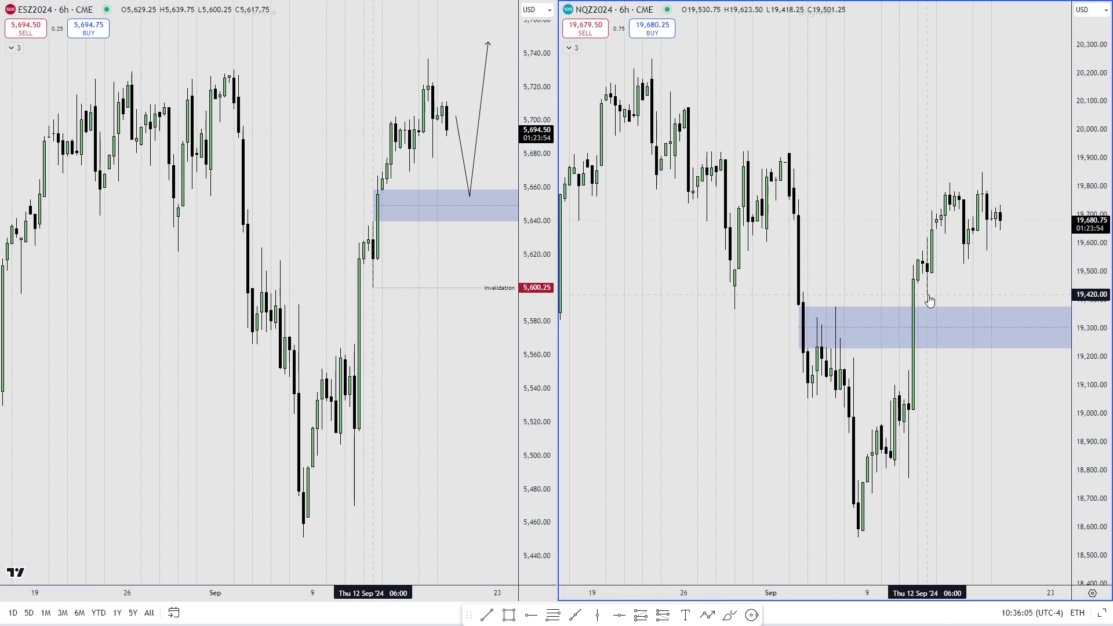
click(806, 325)
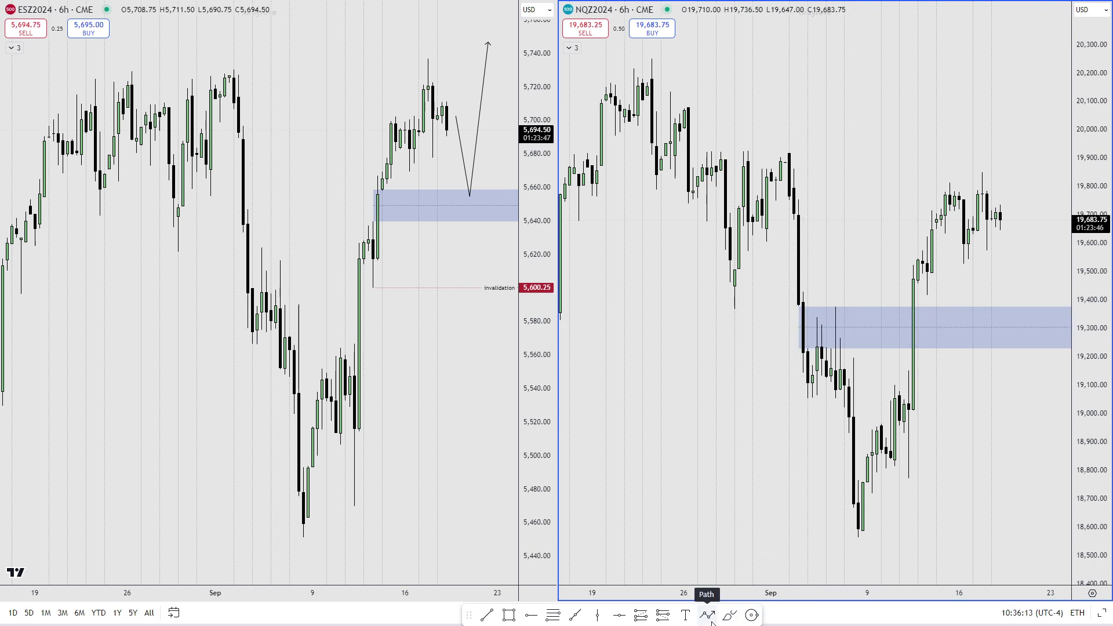
- Draw a Fib retracement on NQ spanning 19,036.50 up to 19,153.25
click(560, 616)
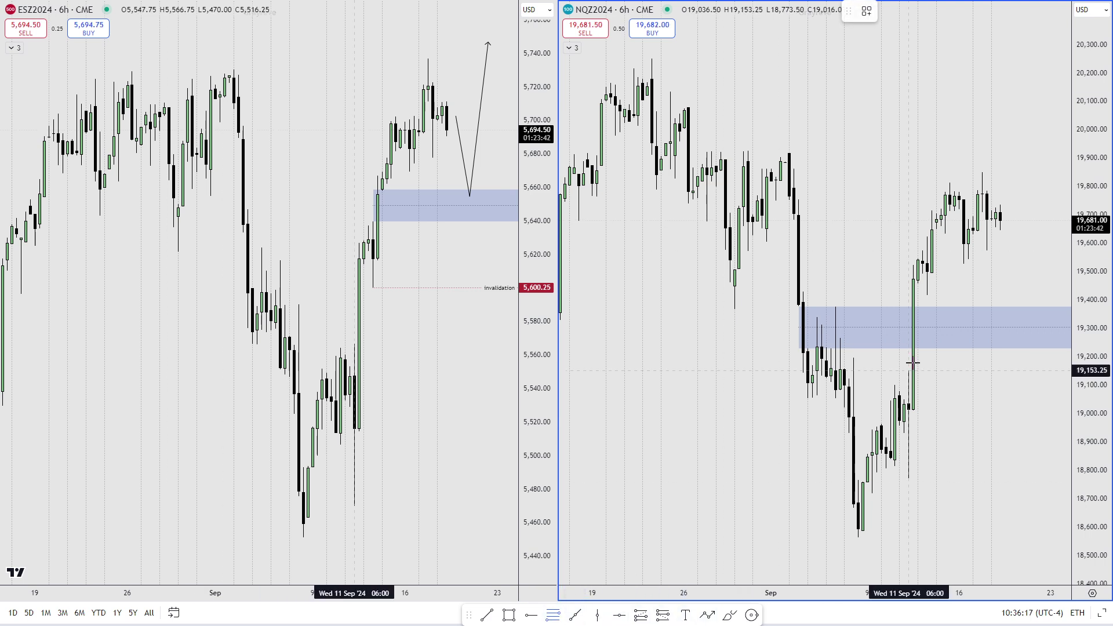
click(909, 405)
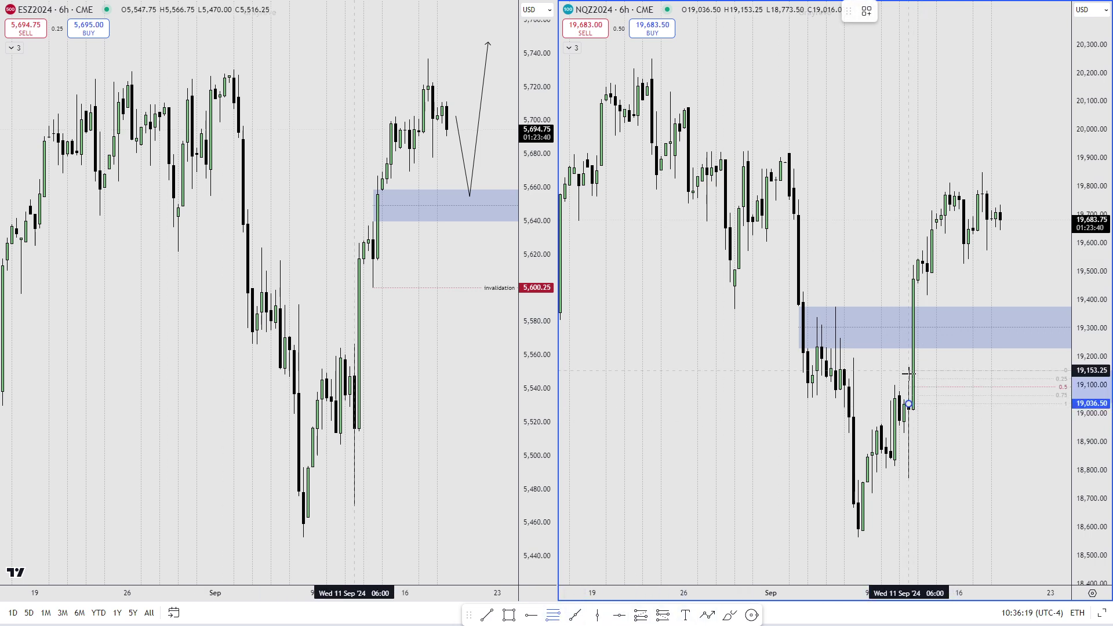
click(908, 371)
click(929, 447)
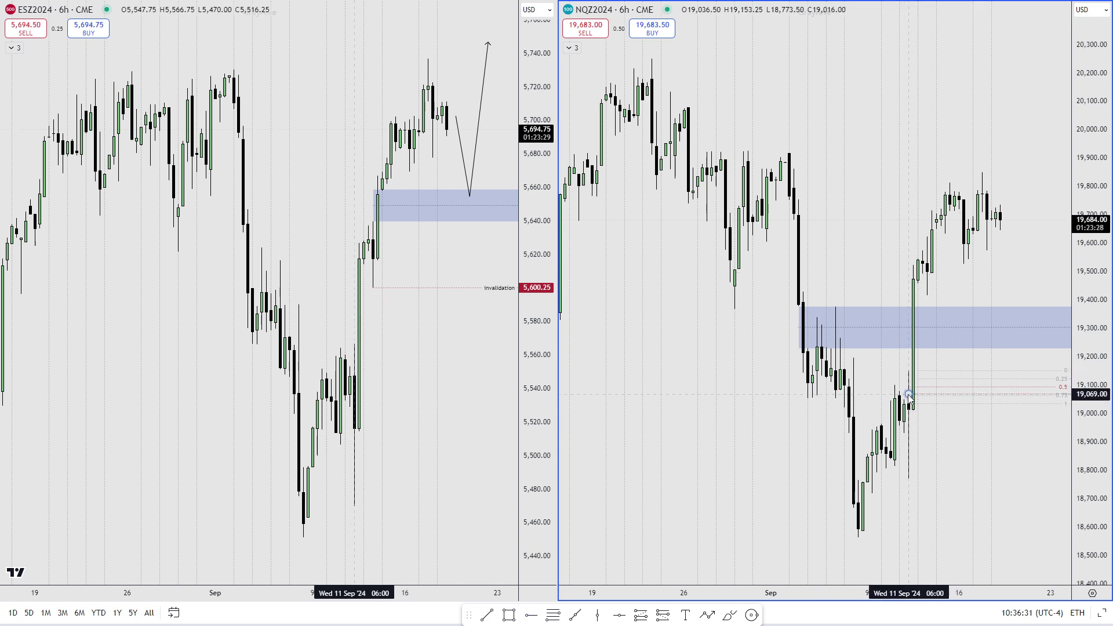
click(944, 393)
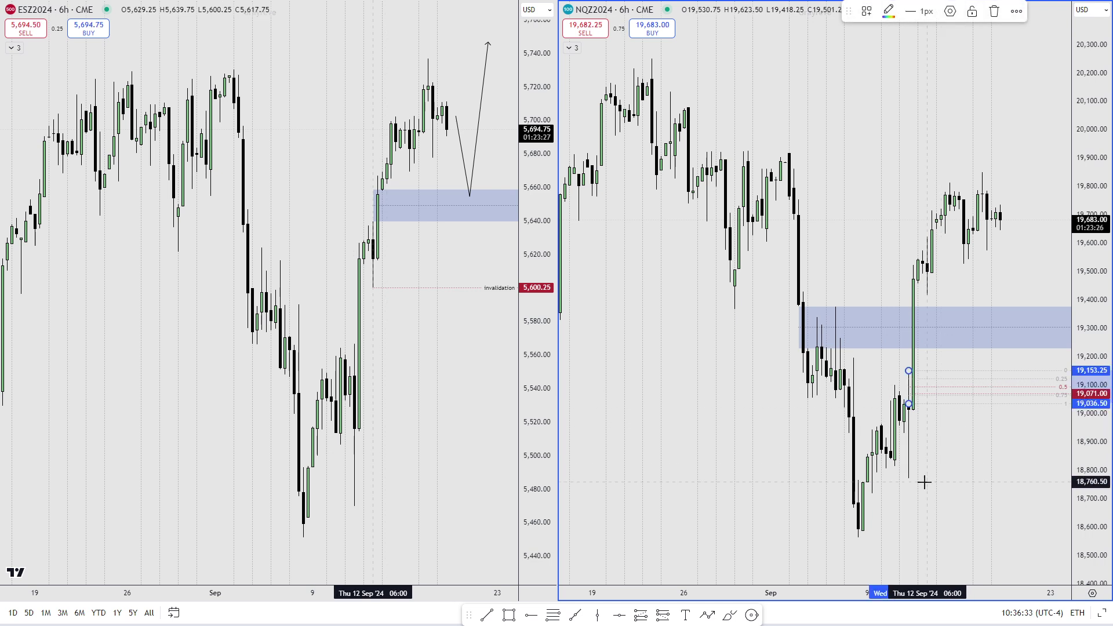
- Delete the Fib retracement and label the NQ ray at 19,071.00 'invalidation'
key(Delete)
click(950, 397)
double_click(951, 396)
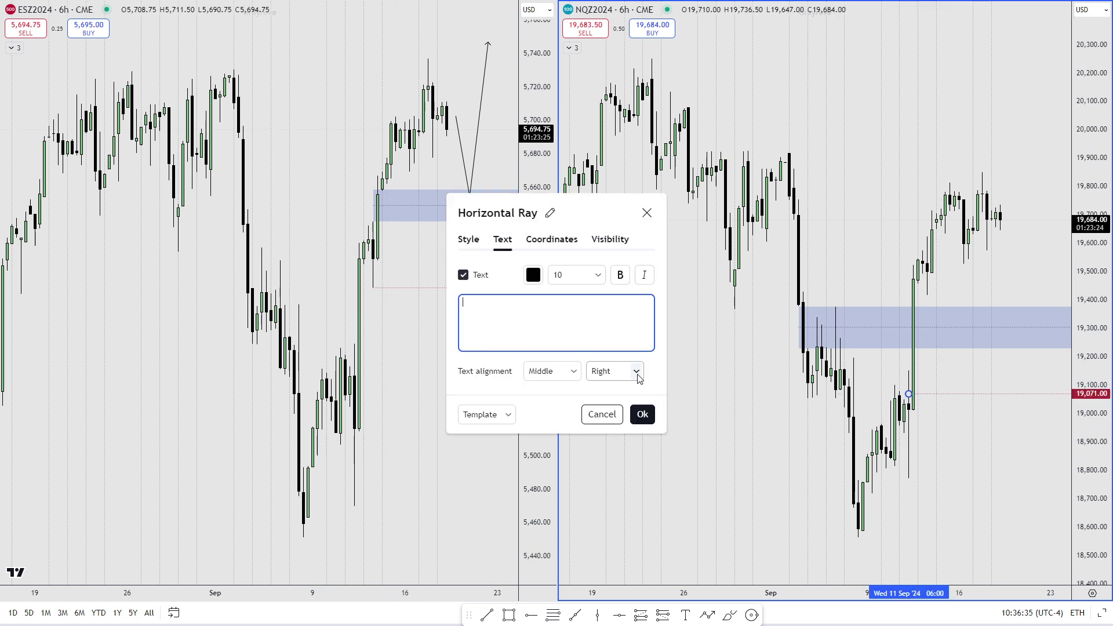
text(invalidation)
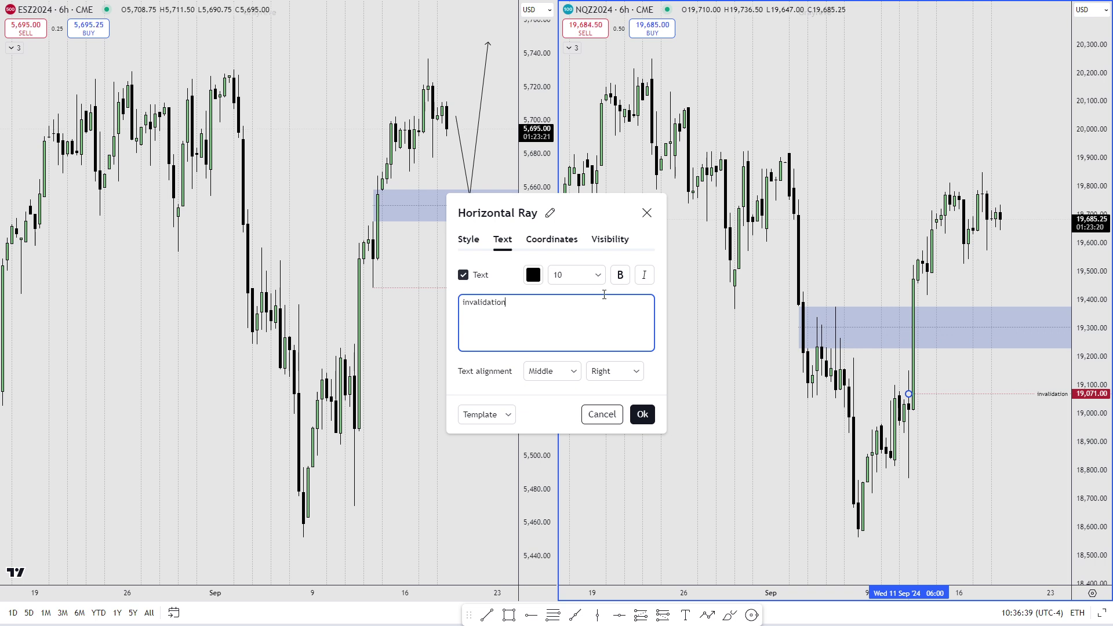
click(642, 414)
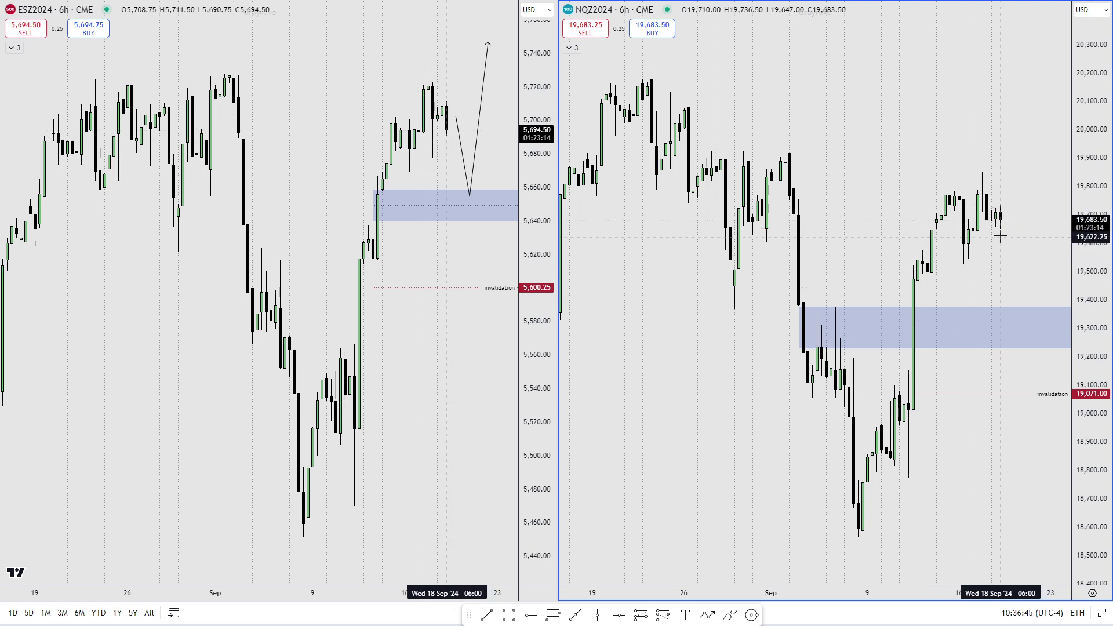
- Draw an NQ path arrow from about 19,640, dipping to 19,360 in the zone, rising to 20,260
click(1009, 315)
key(Escape)
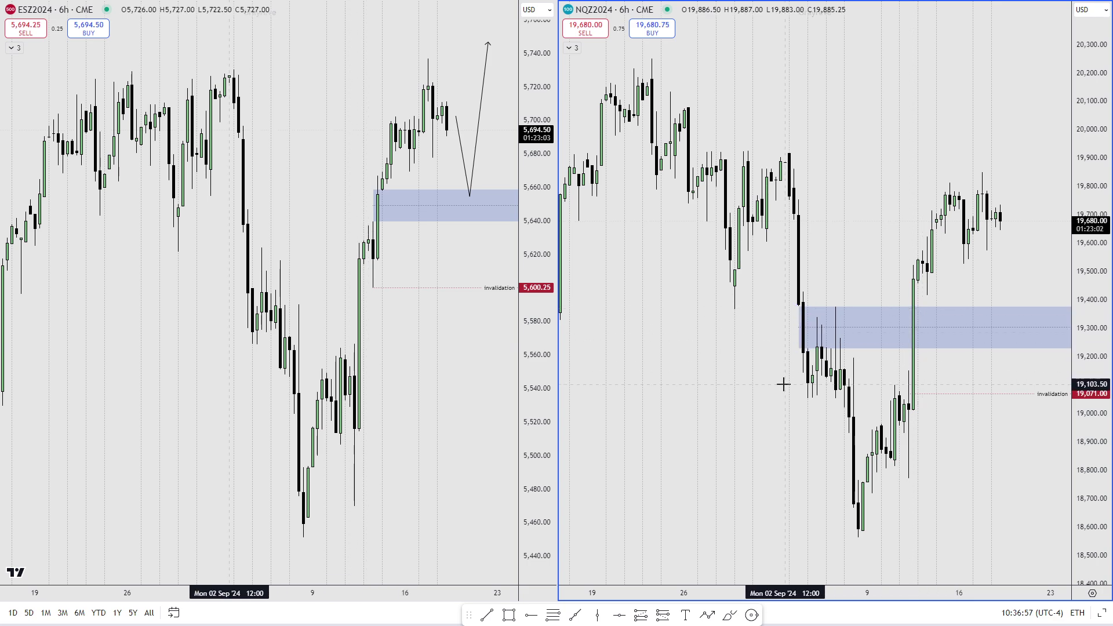
scroll(784, 384, down, 2)
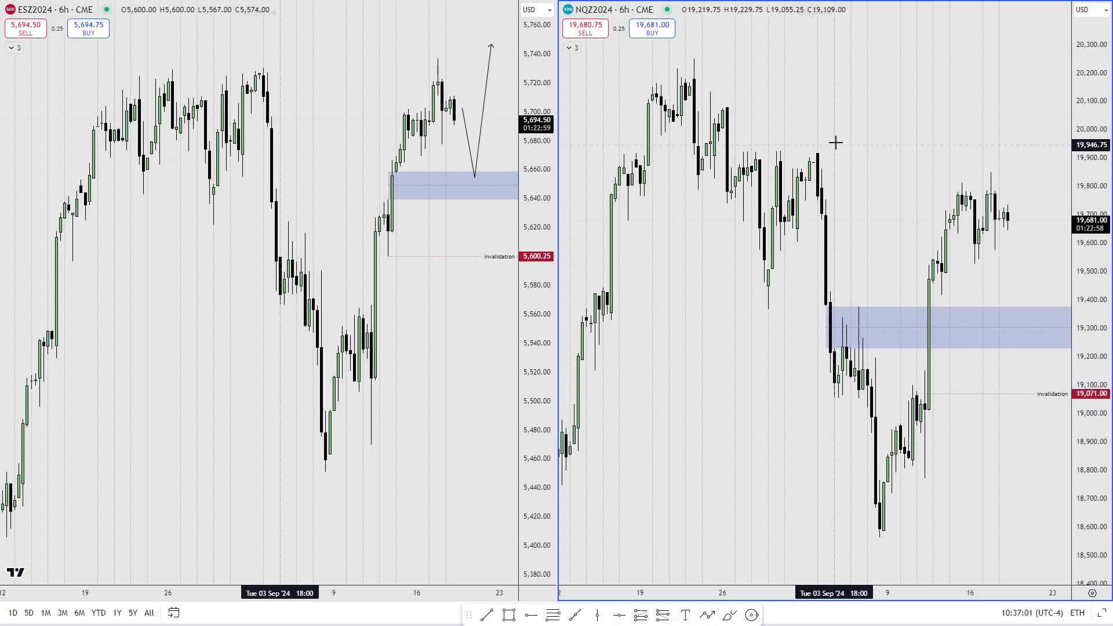
click(709, 614)
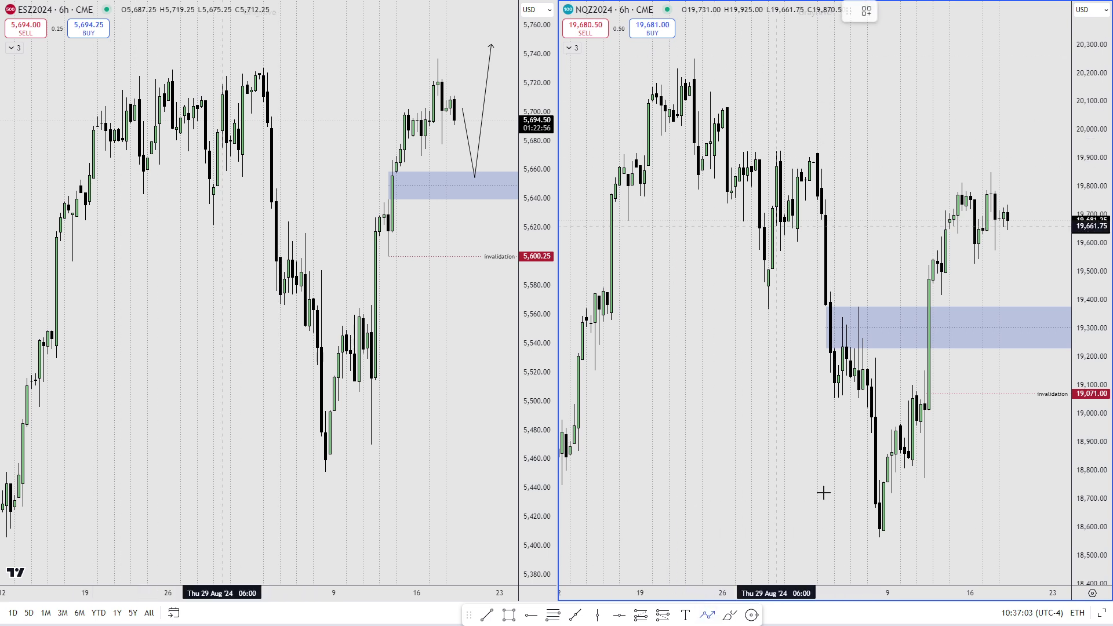
click(1020, 232)
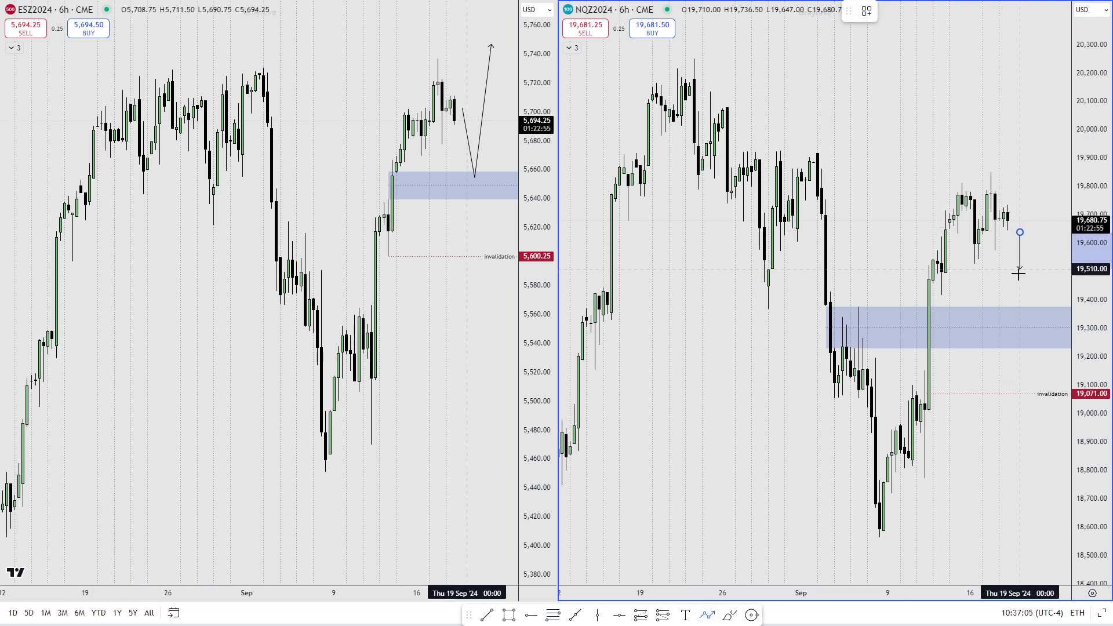
click(1032, 312)
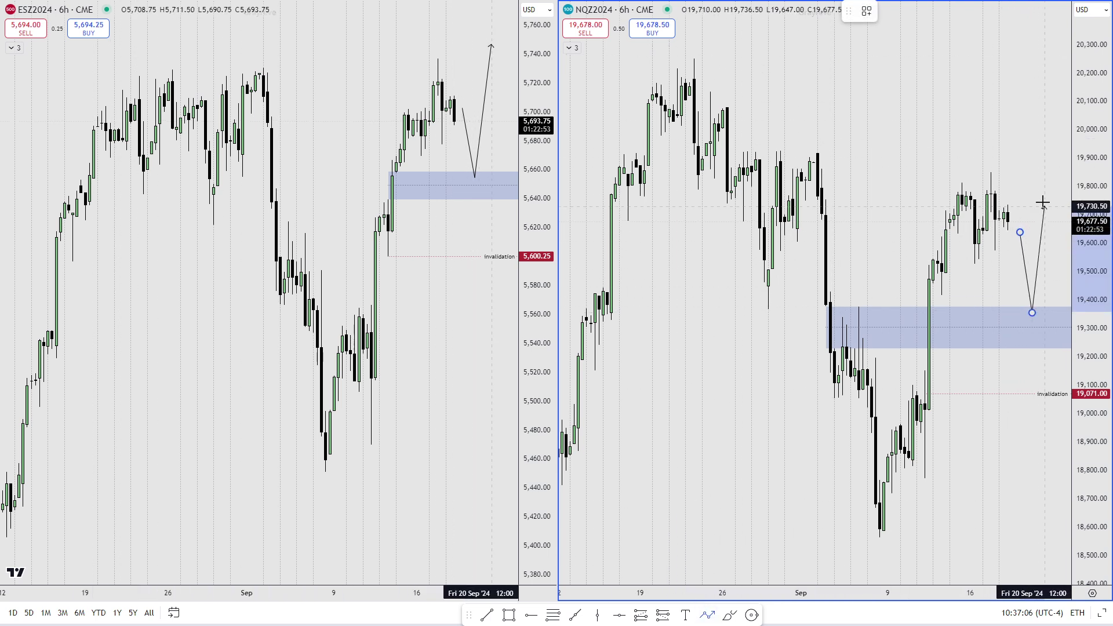
double_click(1052, 55)
click(1008, 160)
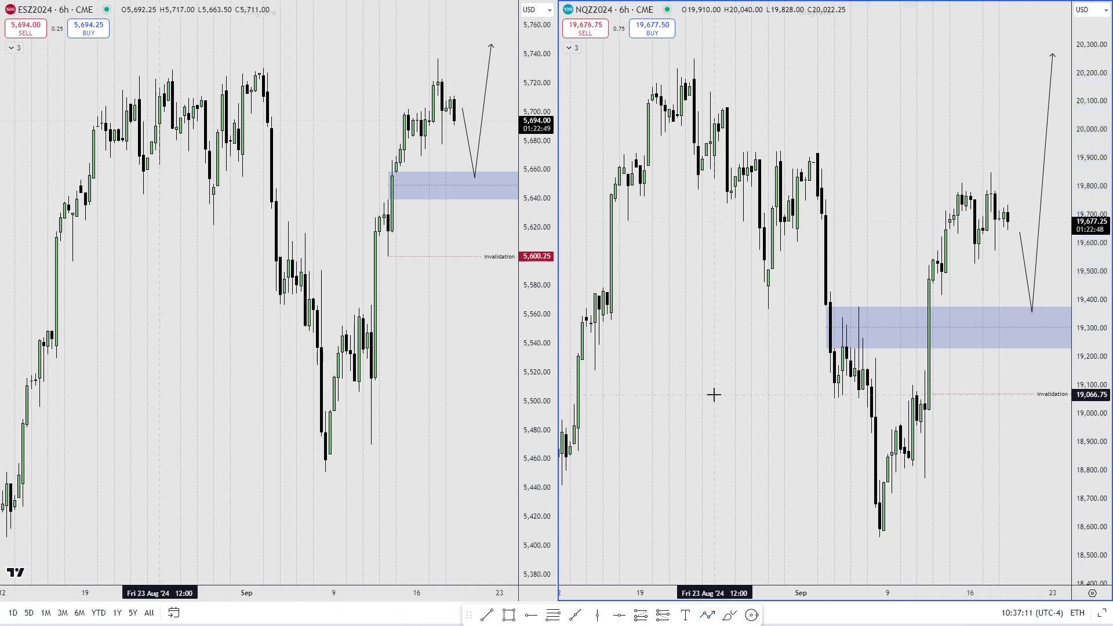
drag(714, 395, 698, 403)
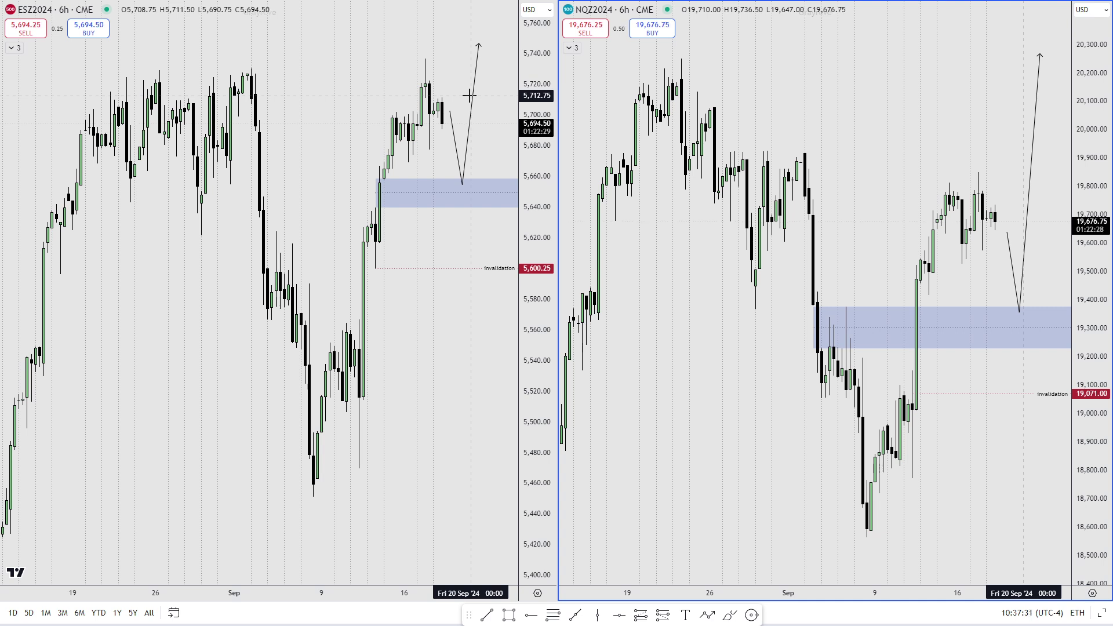
scroll(454, 110, up, 1)
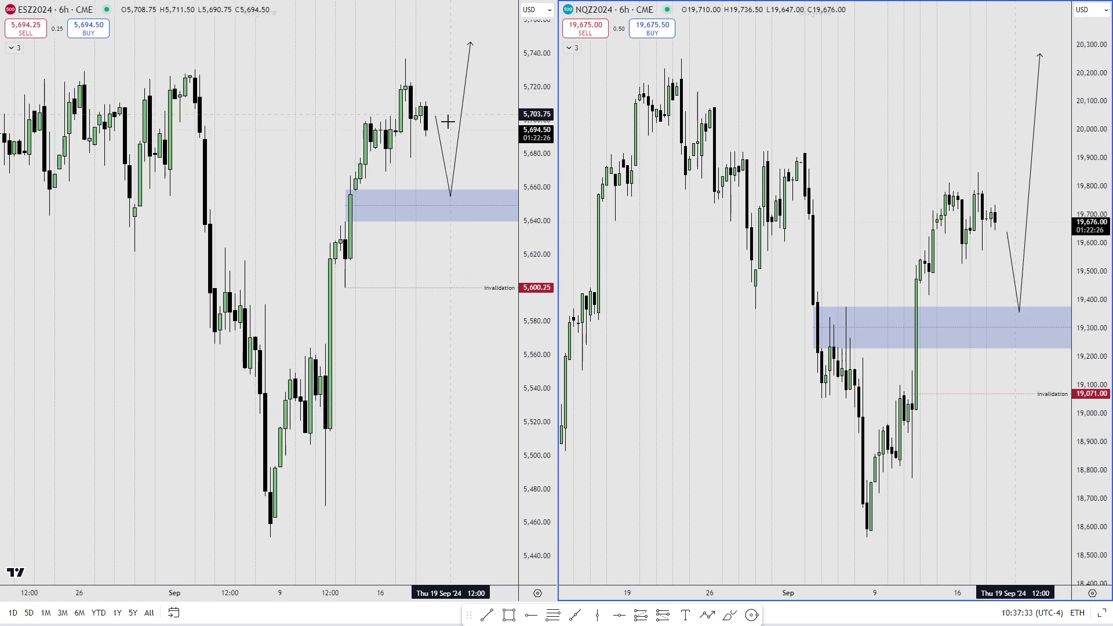
click(427, 164)
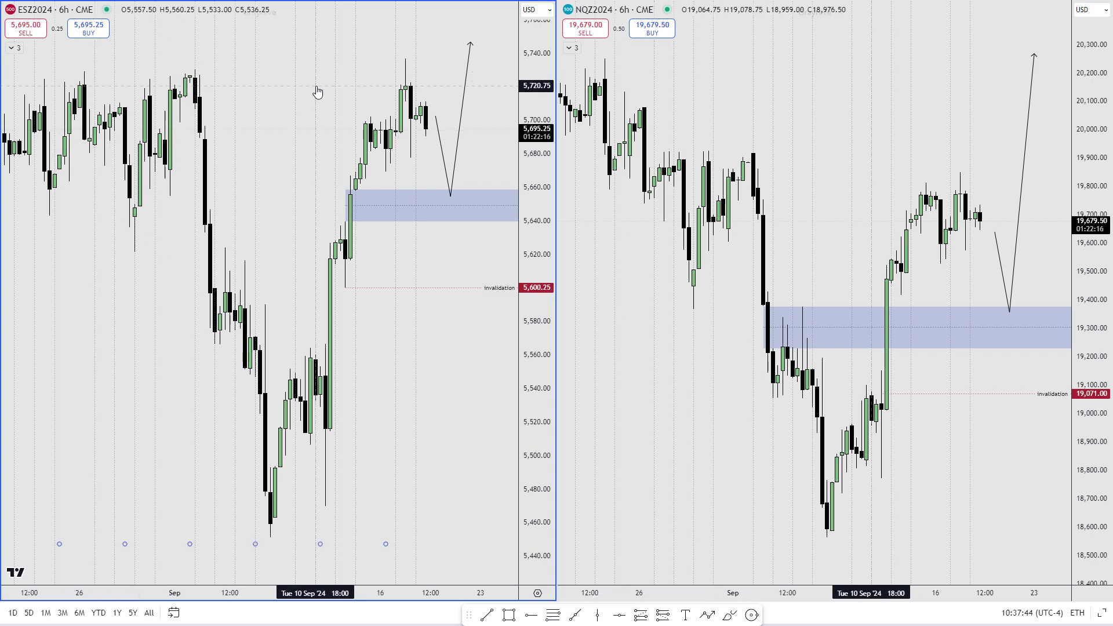
drag(323, 93, 400, 100)
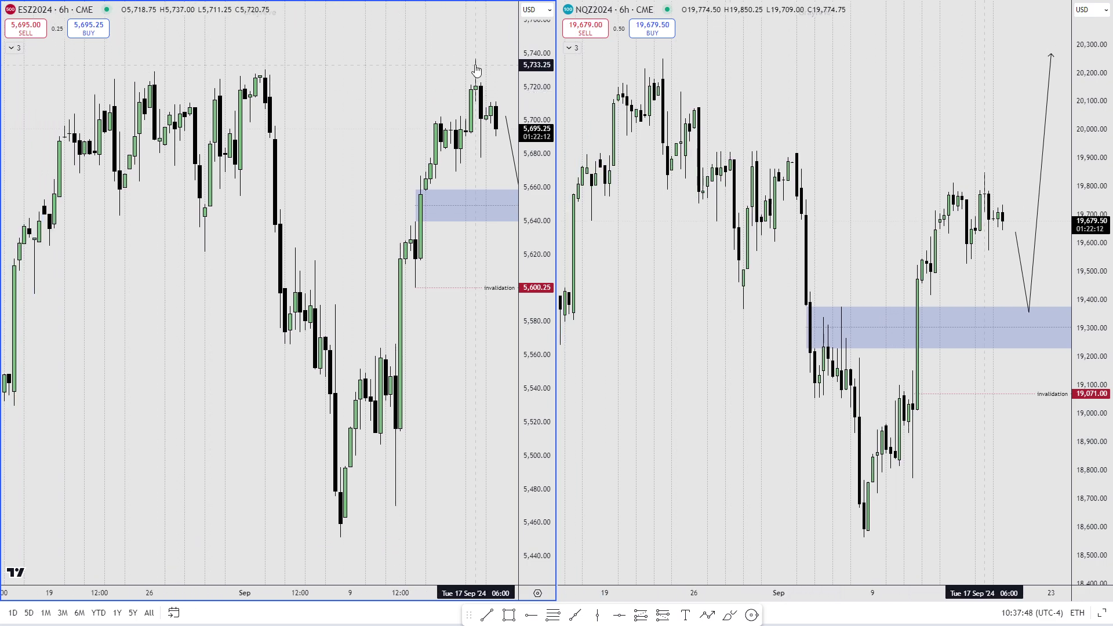
drag(451, 98, 416, 72)
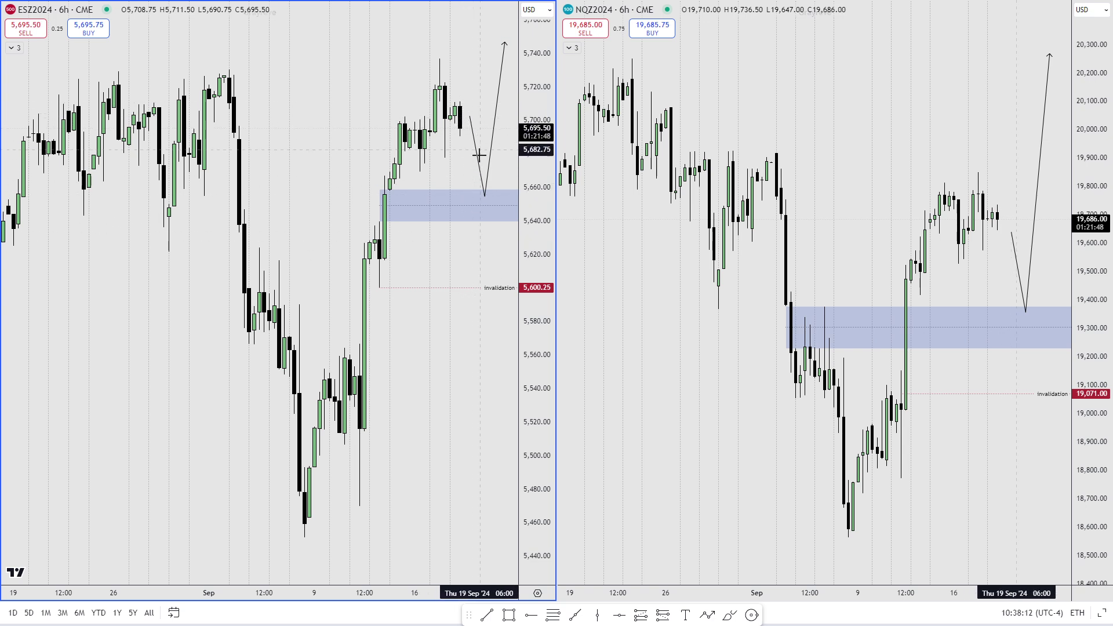
click(485, 197)
- Pan and zoom both ES and NQ charts to frame the recent September bars
click(429, 178)
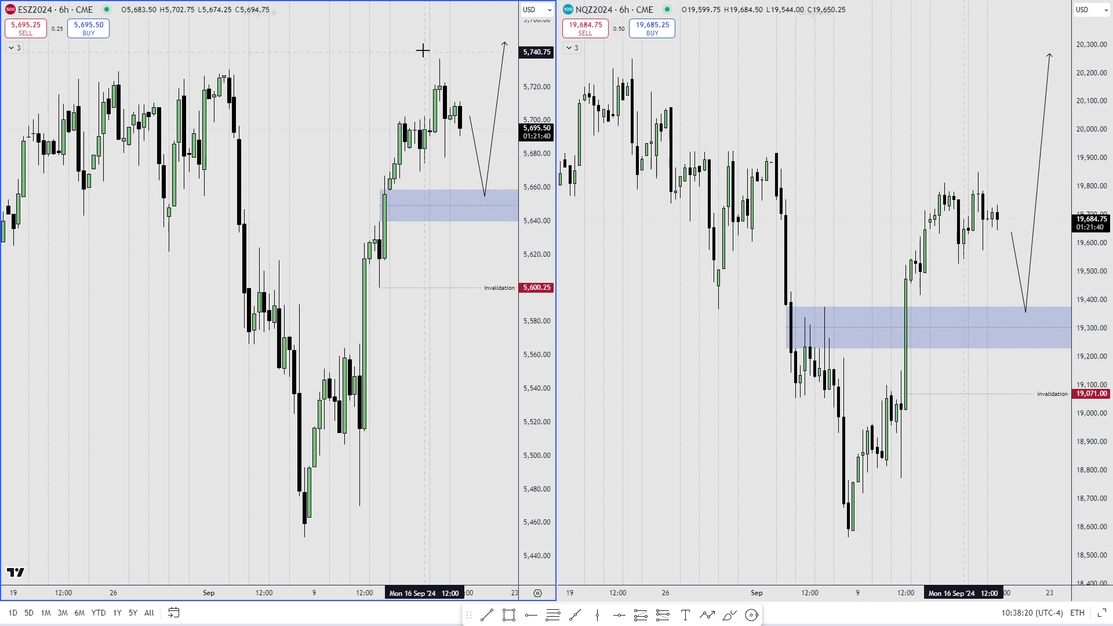
drag(704, 331, 618, 335)
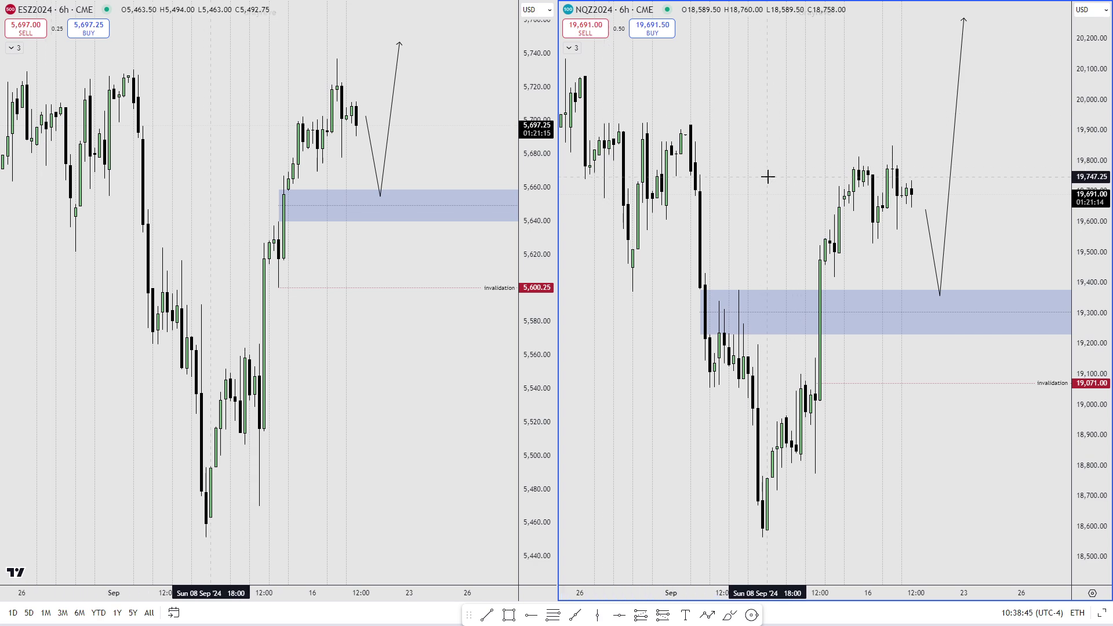
drag(771, 174, 842, 175)
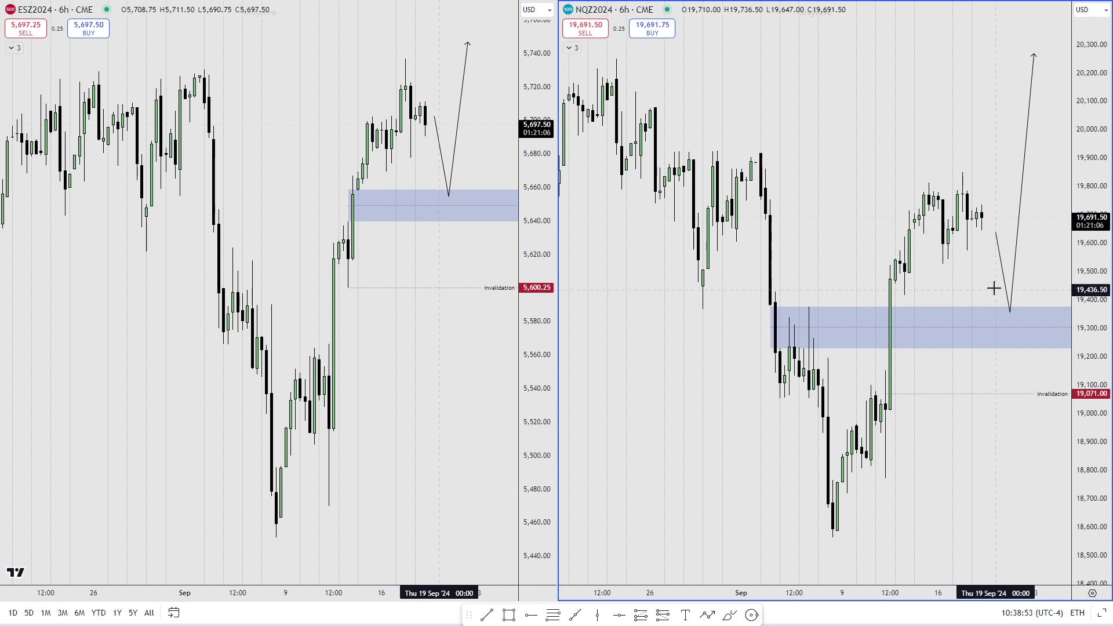
scroll(993, 288, up, 4)
click(532, 615)
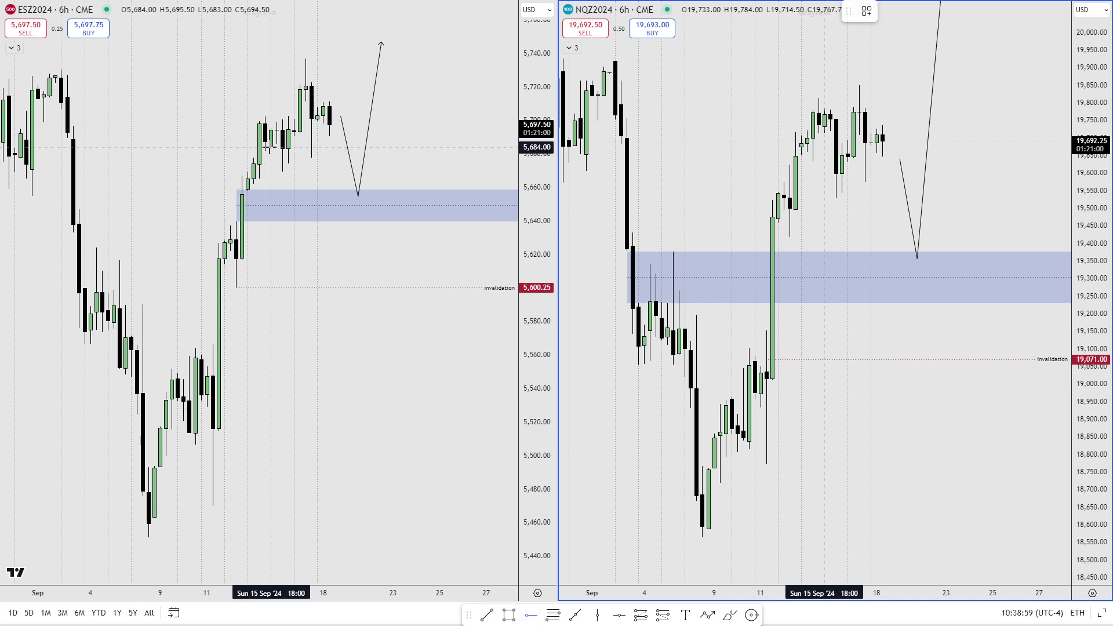
- Place a horizontal ray at 5,684 on ES and make its line purple
click(270, 148)
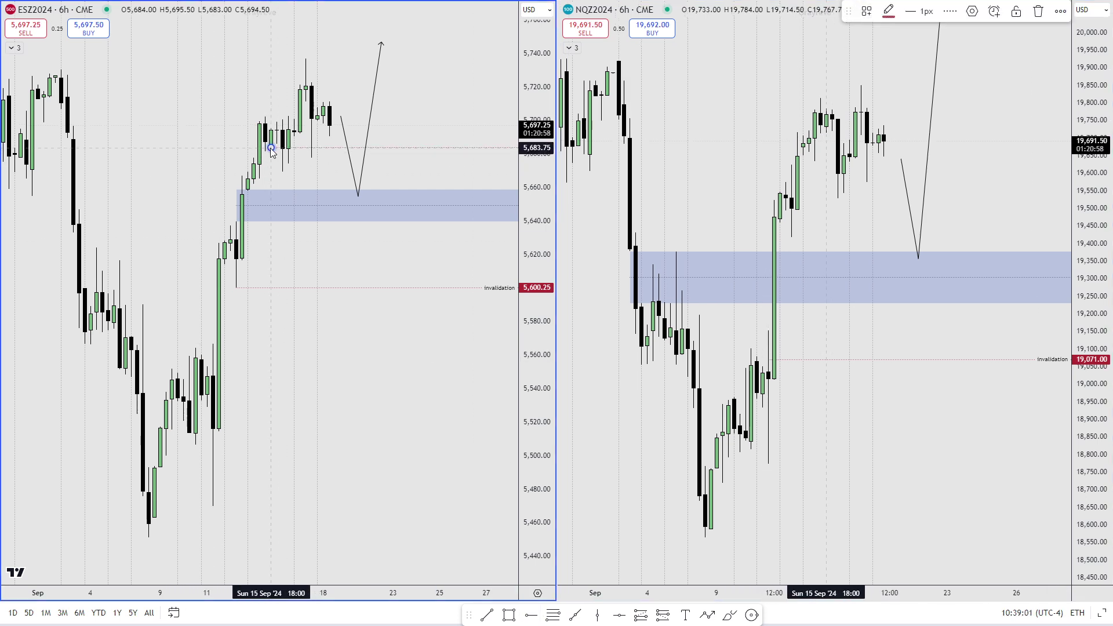
double_click(270, 148)
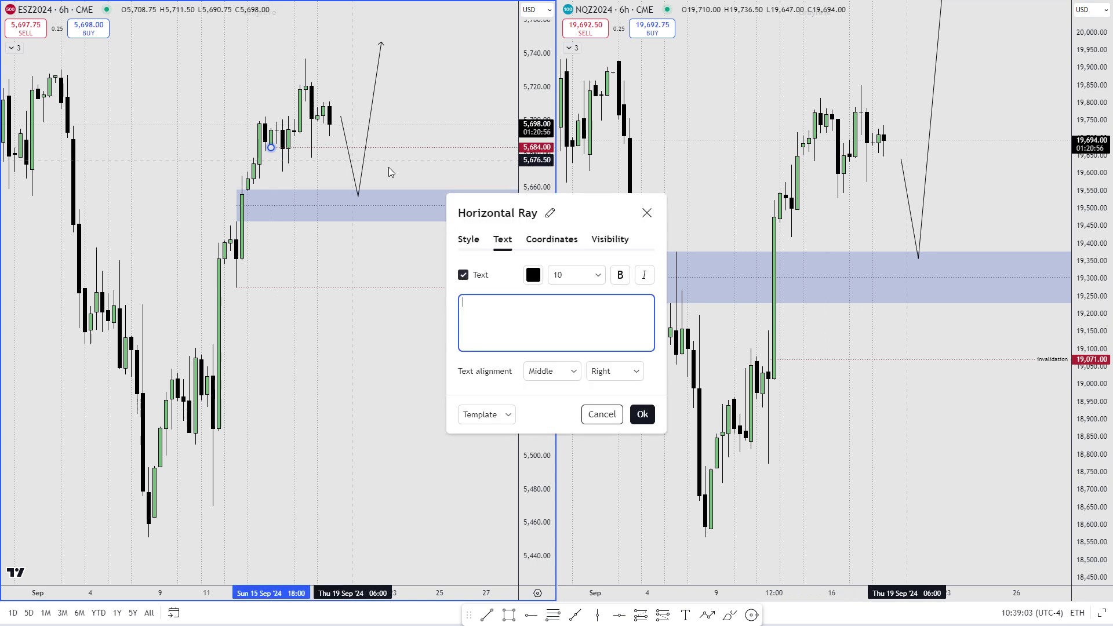
click(469, 240)
click(505, 275)
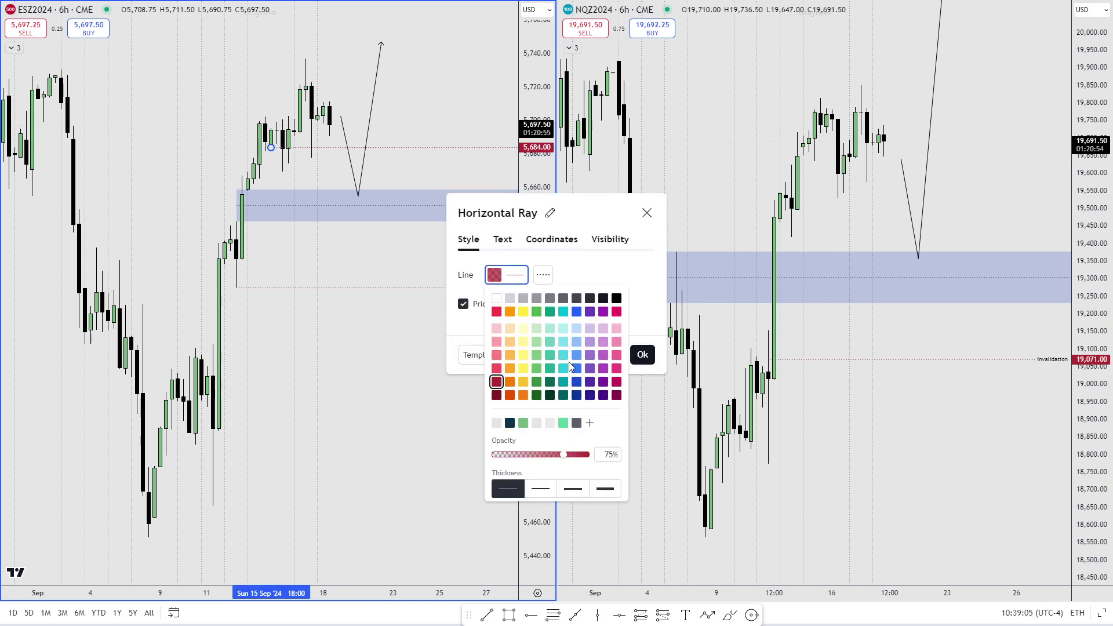
click(589, 381)
click(641, 284)
click(642, 355)
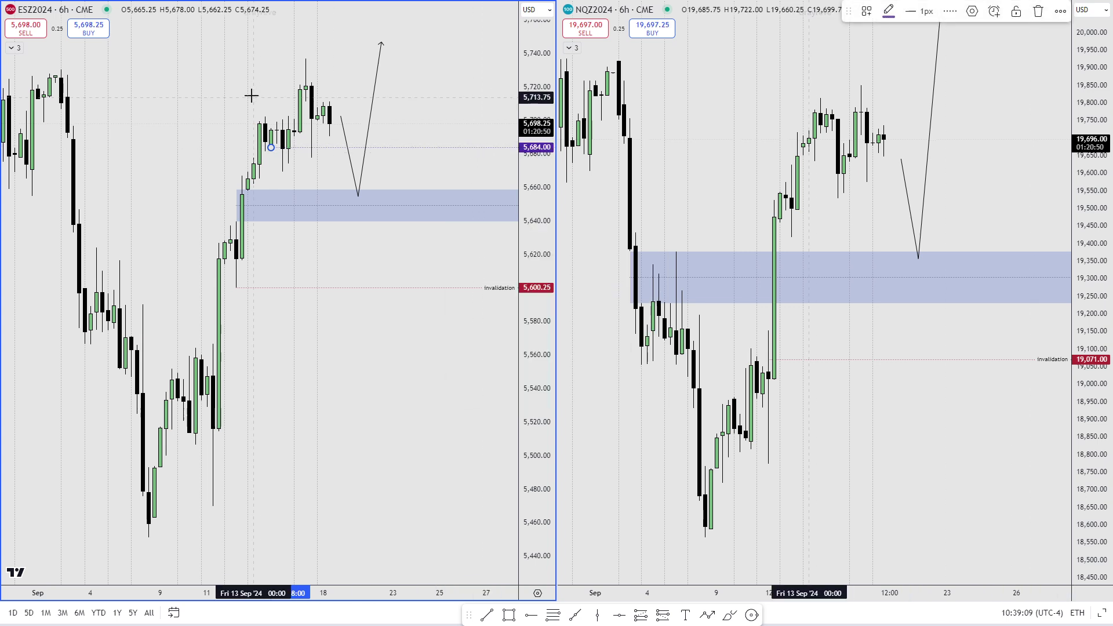
- Label the purple 5,684 ray 'weekly open'
double_click(427, 149)
click(503, 270)
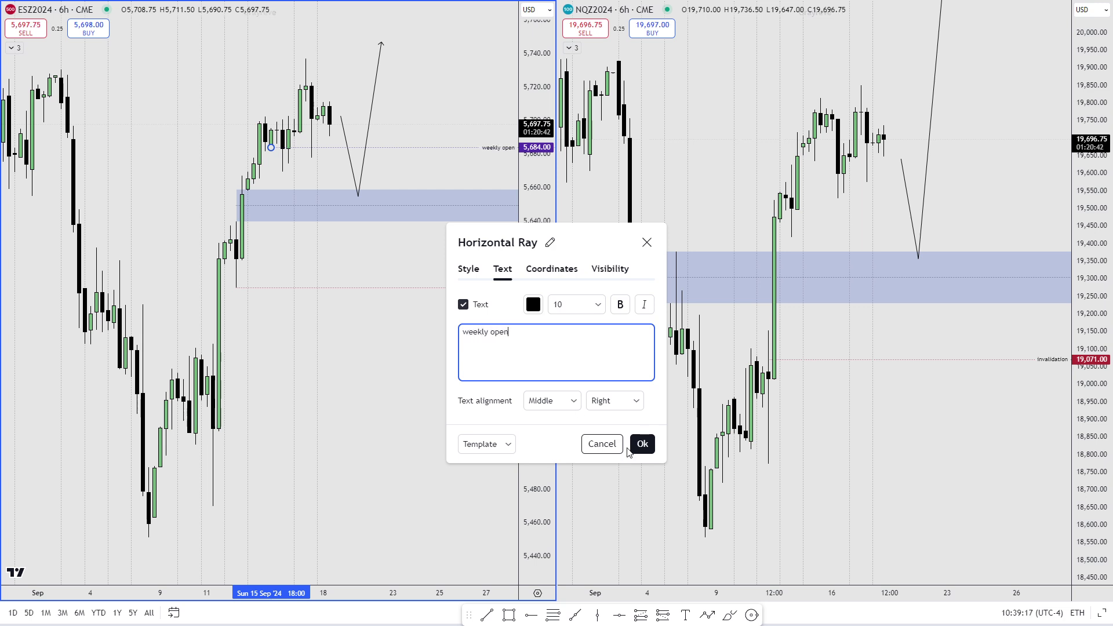
click(638, 445)
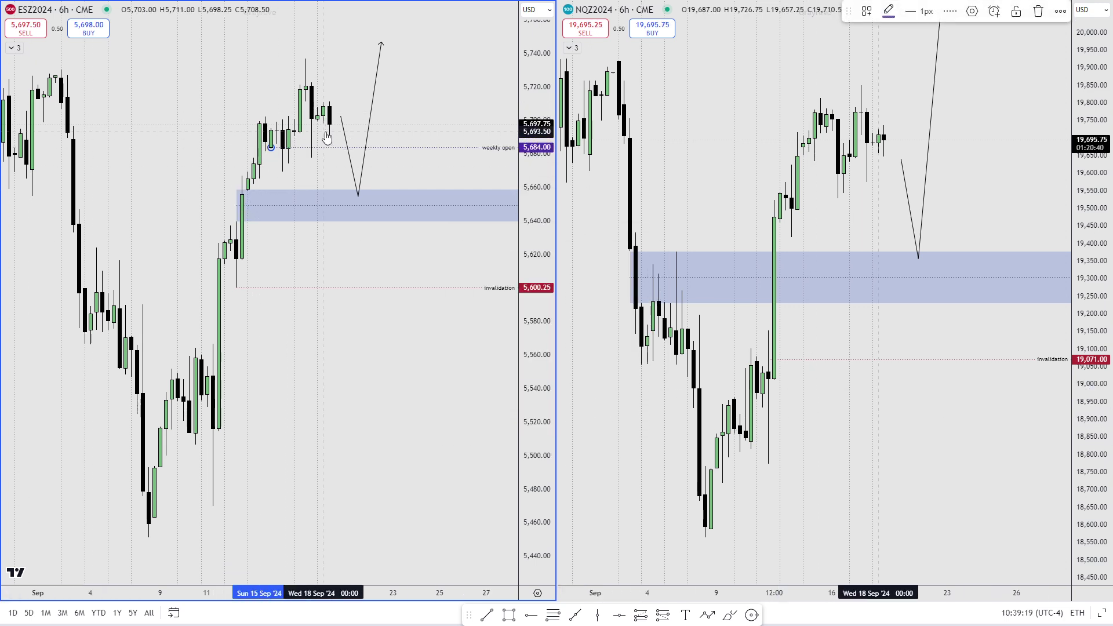
- Paste the weekly open ray onto NQ and move it to 19,733.00
click(843, 206)
key(ctrl+v)
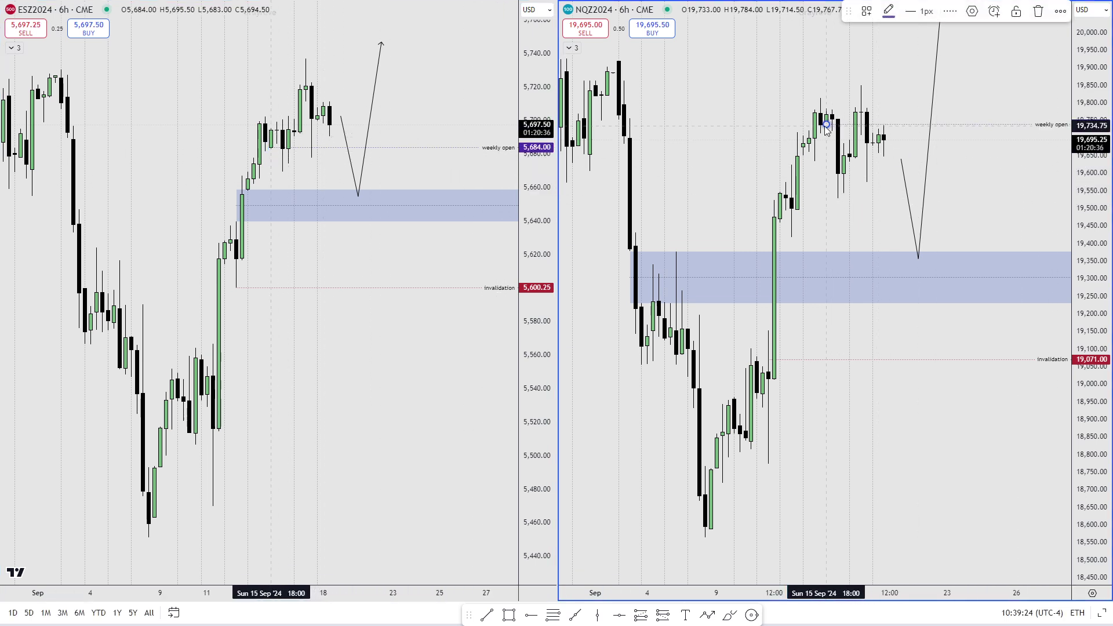
drag(825, 125, 826, 135)
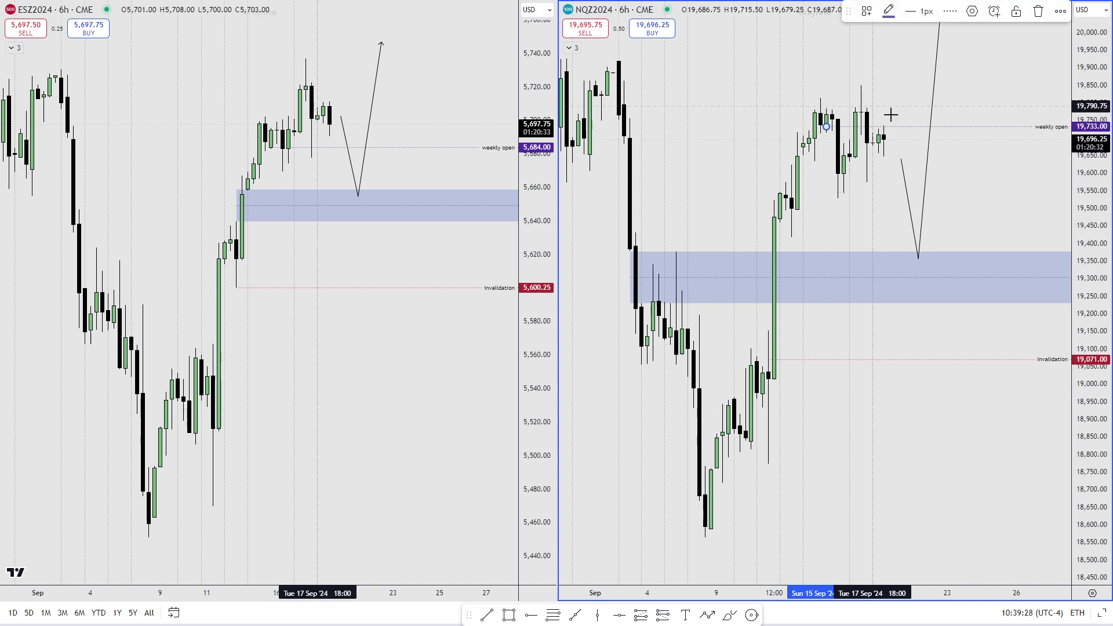
click(972, 191)
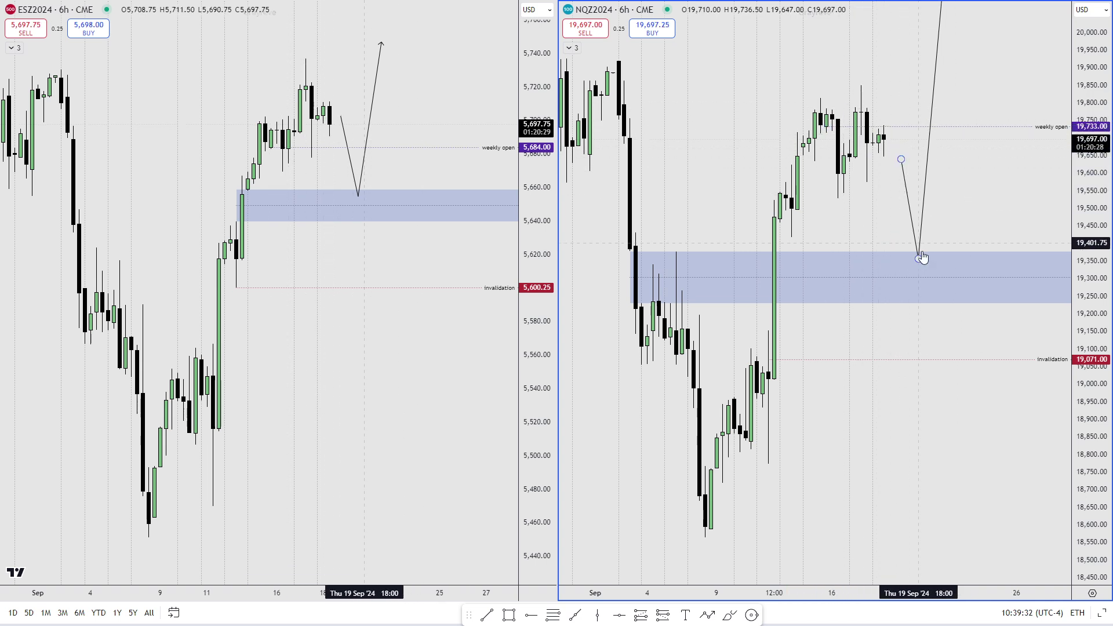